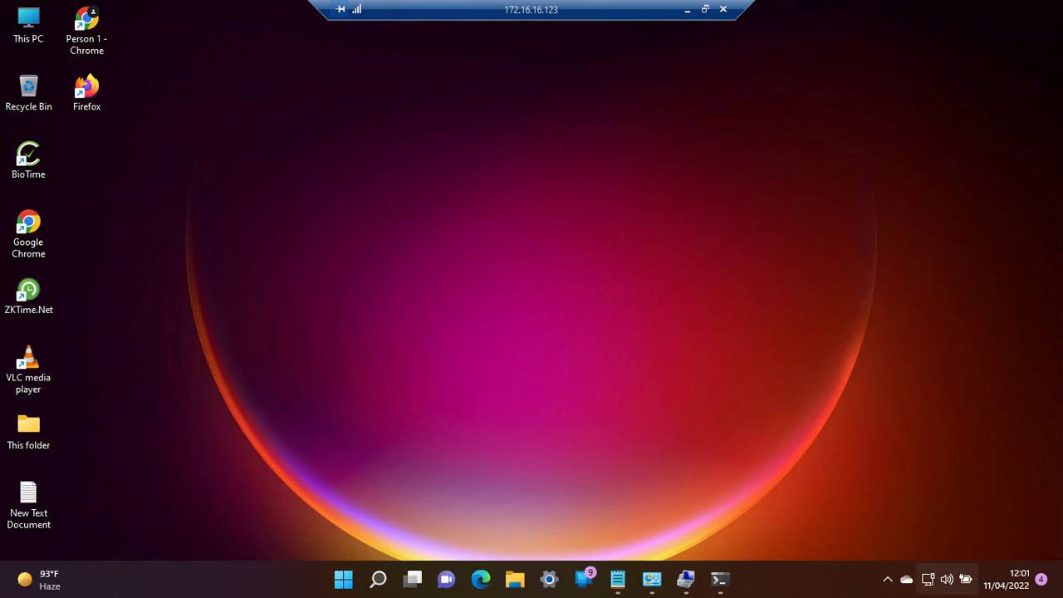
Show the Quick Settings panel, dismiss it, then bring it back.
left_click(946, 579)
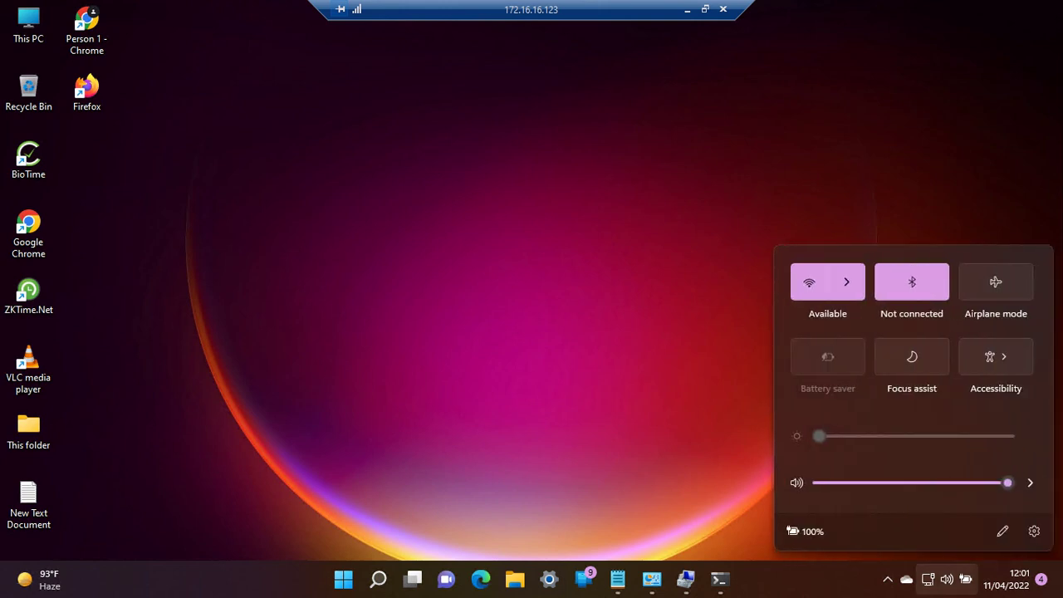
left_click(946, 578)
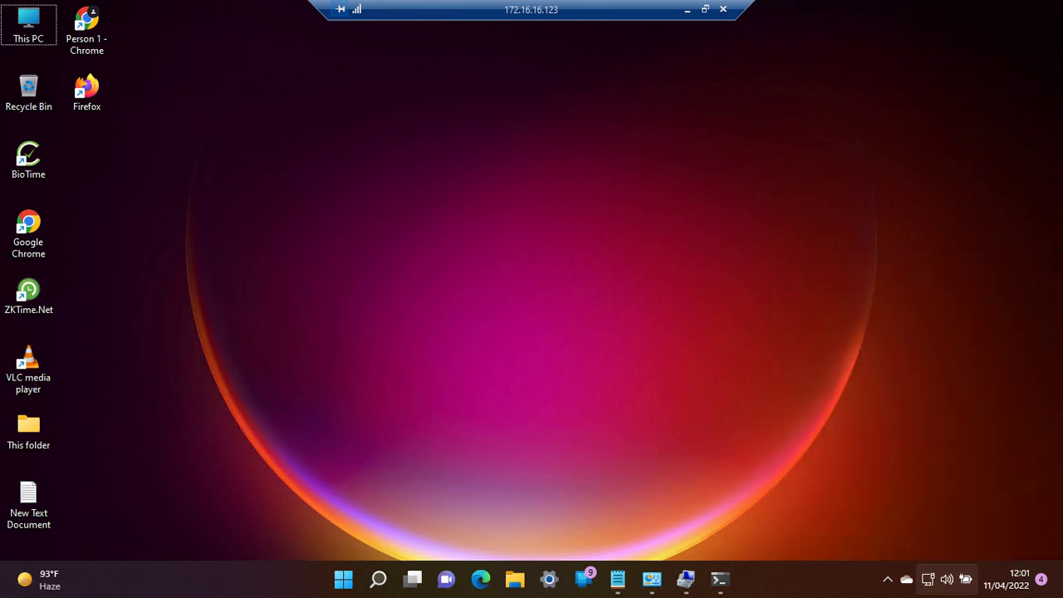
left_click(947, 579)
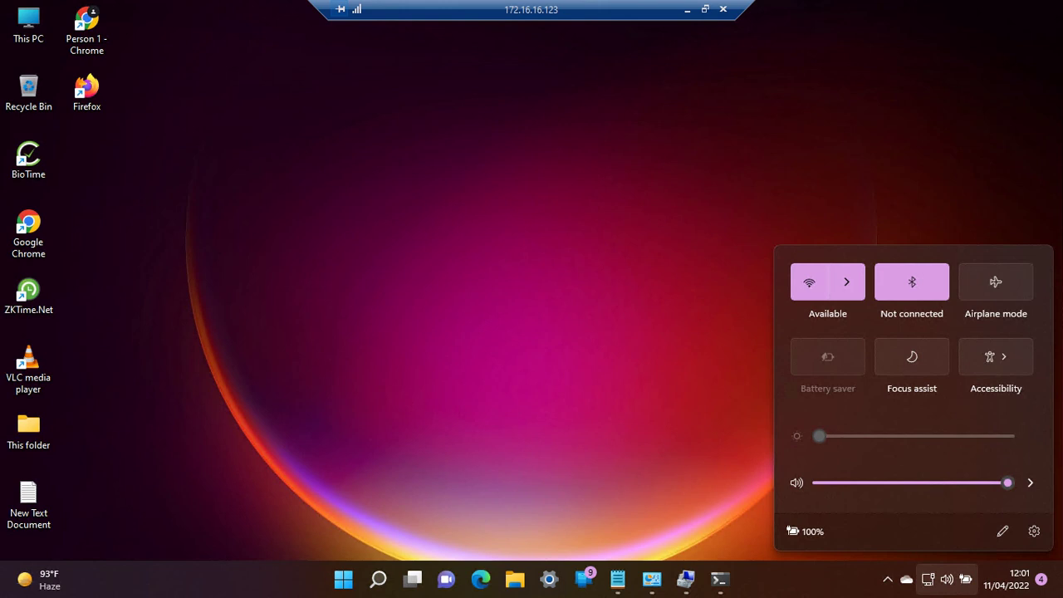
Enter and exit Quick Settings tile editing without changes, then close the panel.
left_click(1002, 531)
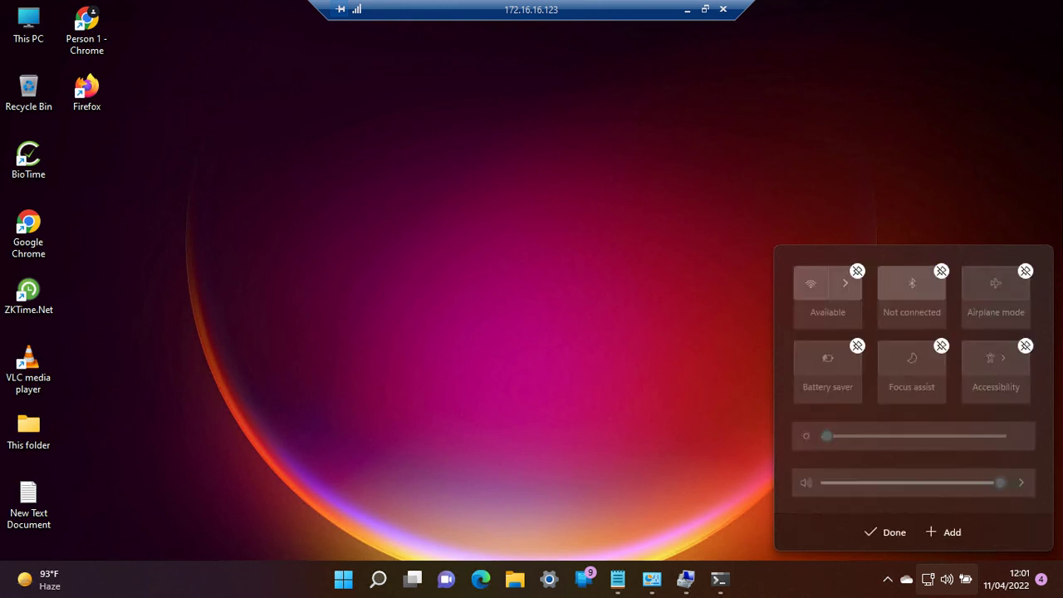
left_click(885, 532)
left_click(946, 579)
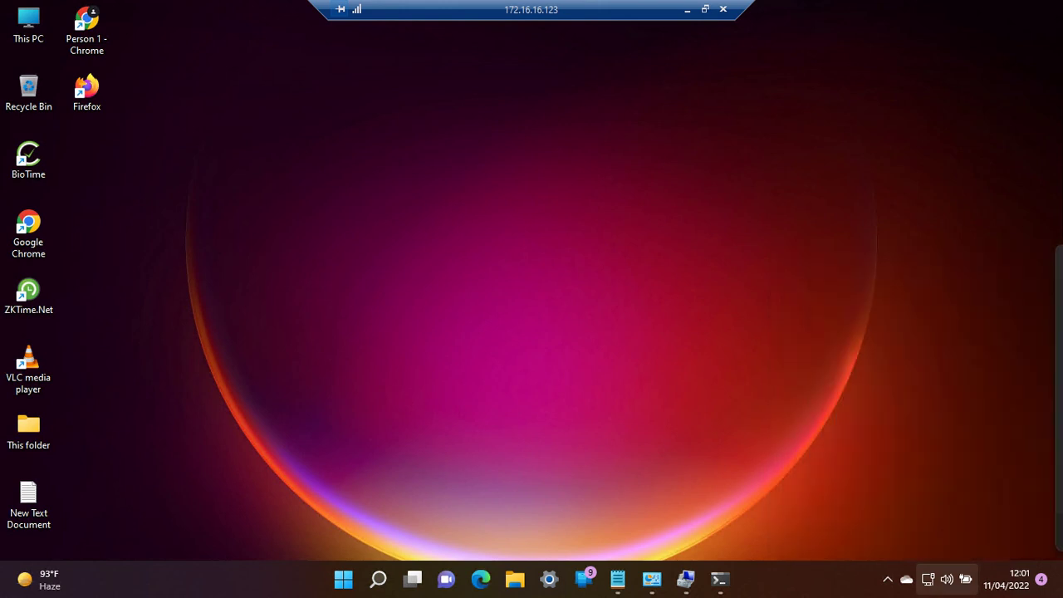